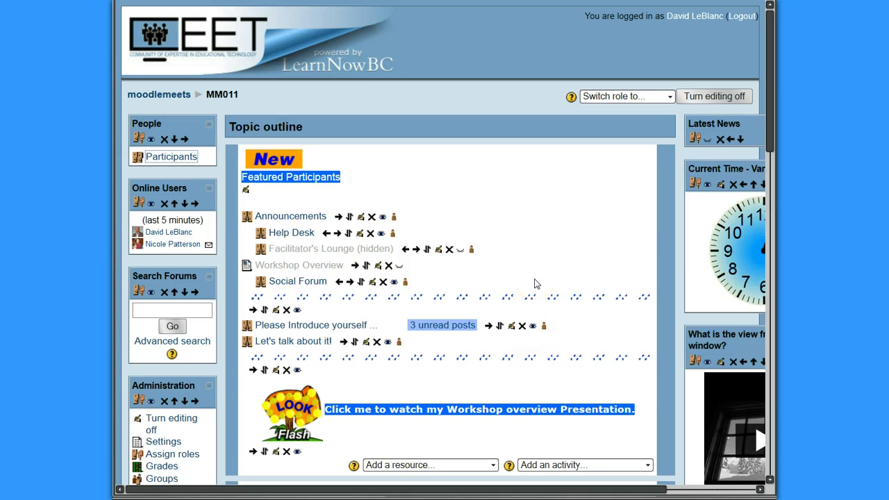
Add a SCORM/AICC activity to the top topic section of course MM011
scroll(535, 283, down, 3)
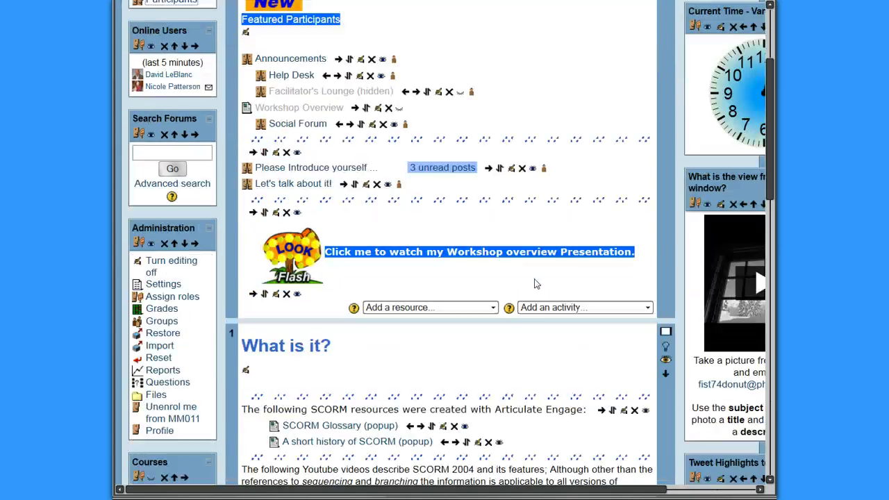
click(562, 309)
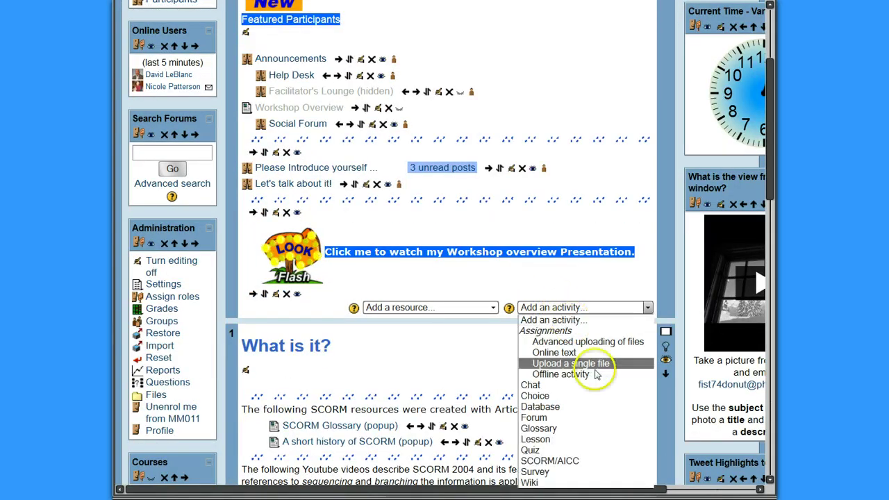
click(570, 461)
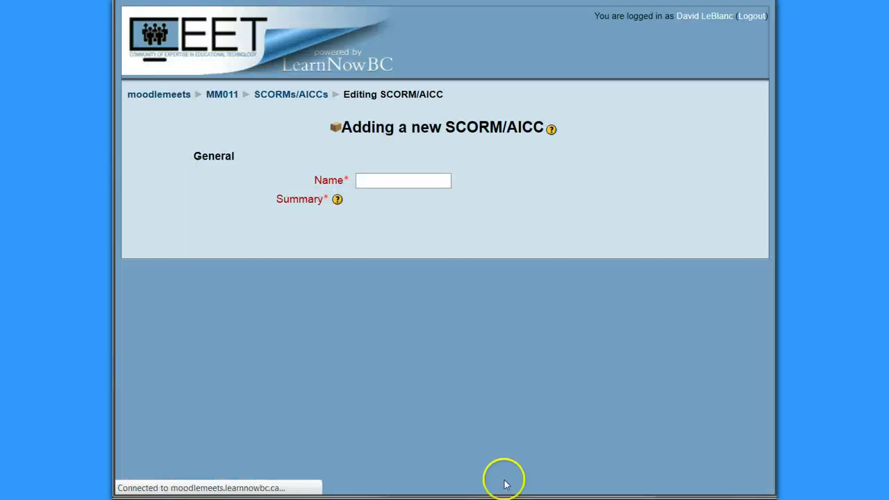
Enter 'Featured Participants' as the activity name and paste it as the summary
click(385, 182)
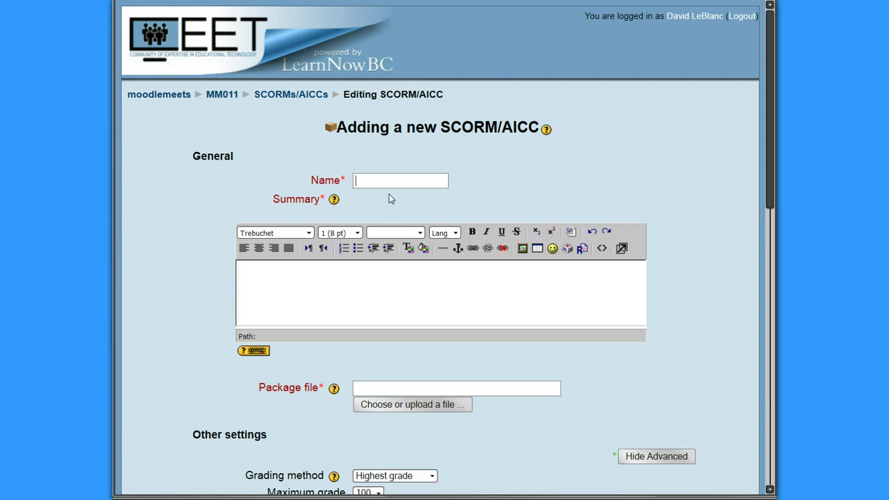
text(Featured Participants)
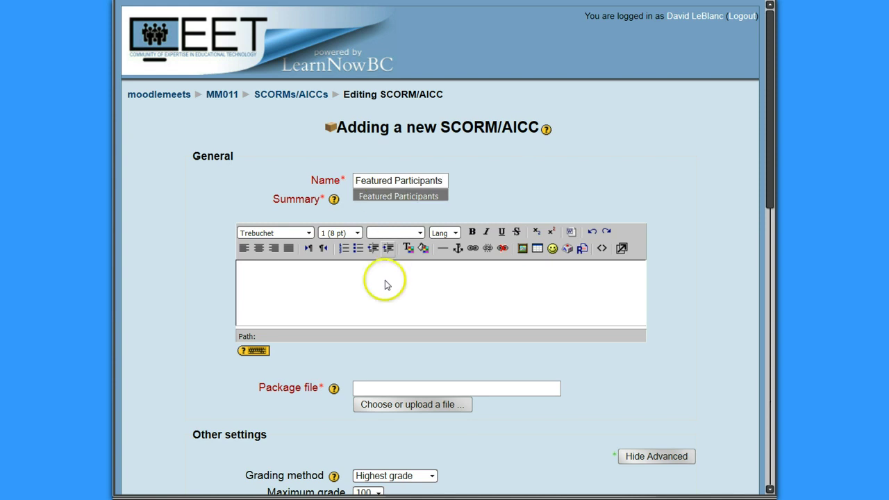
click(383, 285)
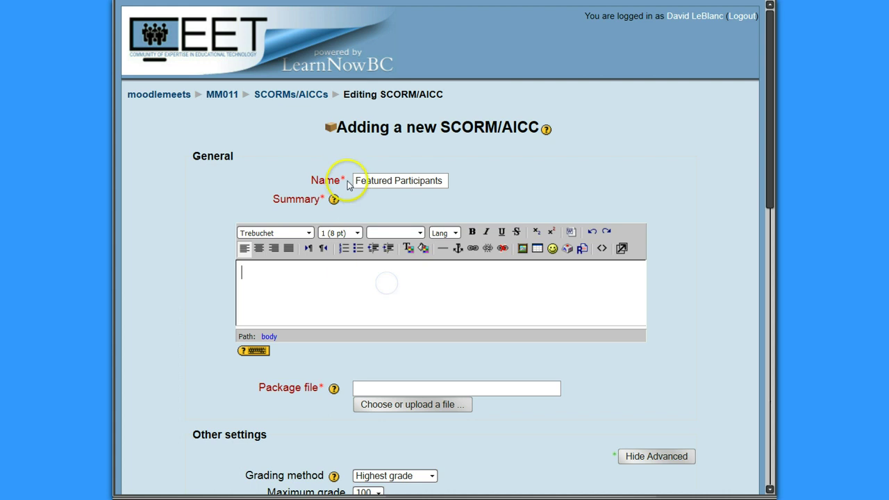
drag(357, 180, 395, 285)
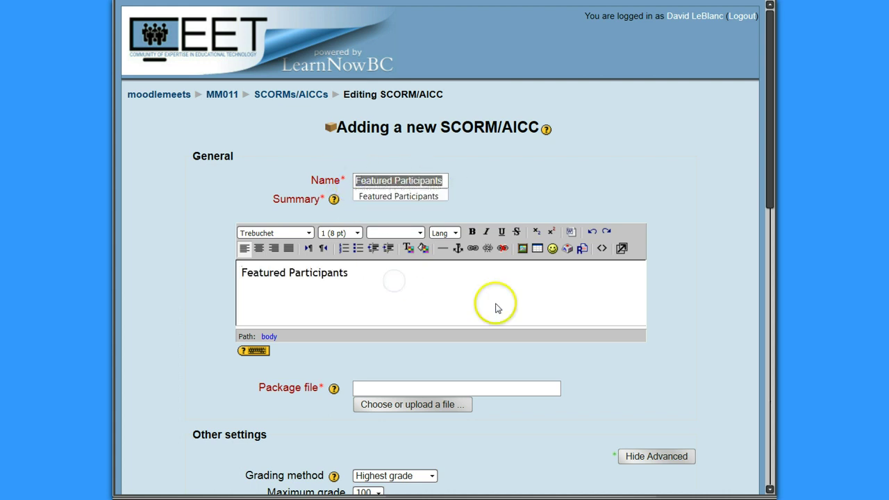
click(545, 304)
scroll(548, 363, down, 3)
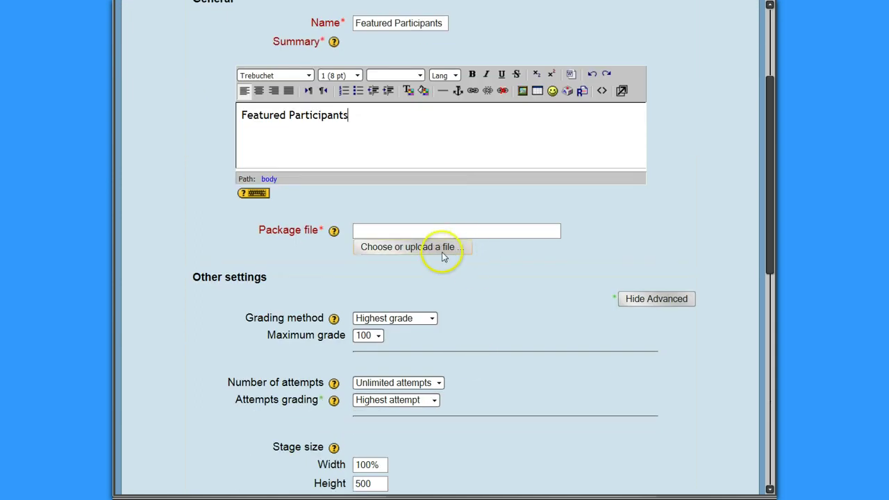
Upload featuredparticiip.zip from the computer through the file picker as the package
click(444, 251)
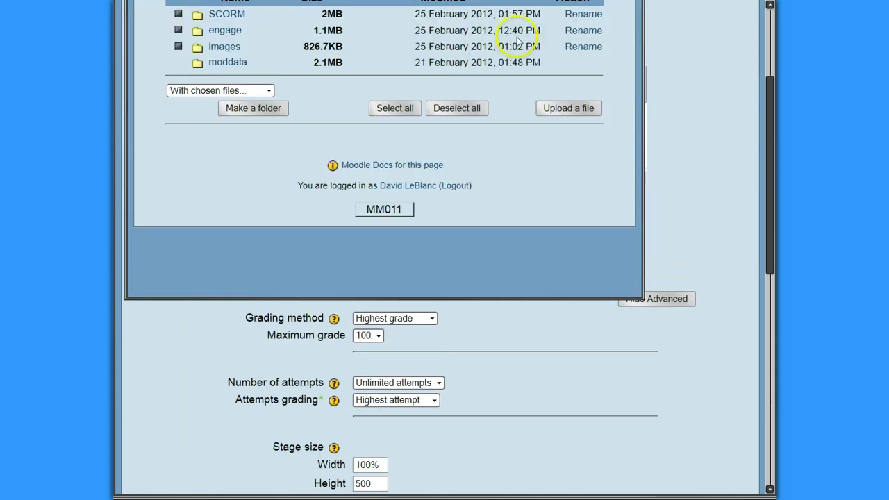
drag(525, 10, 556, 63)
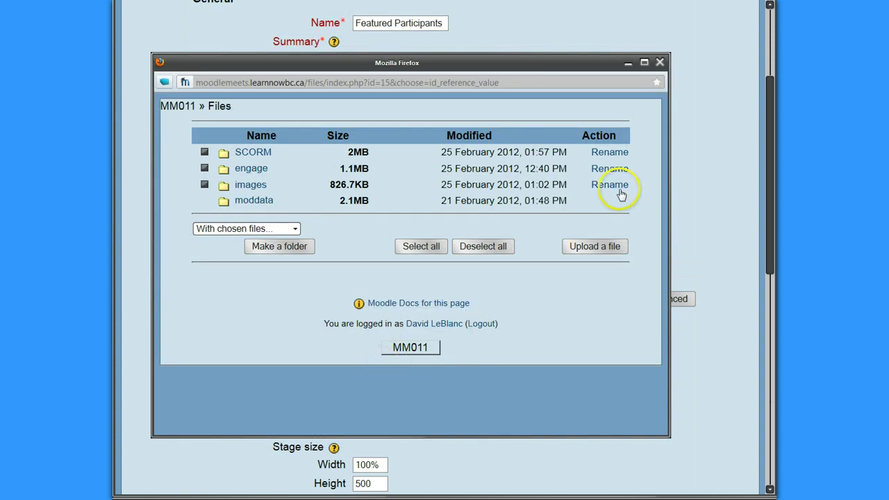
click(593, 250)
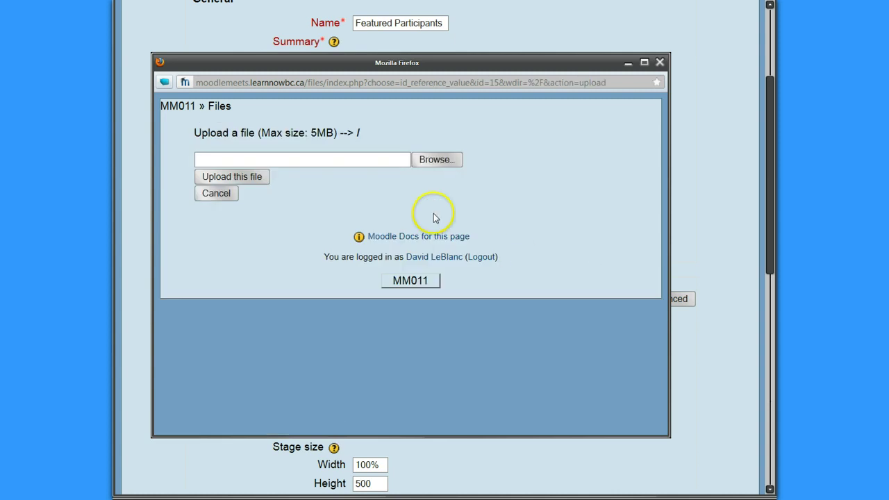
click(436, 161)
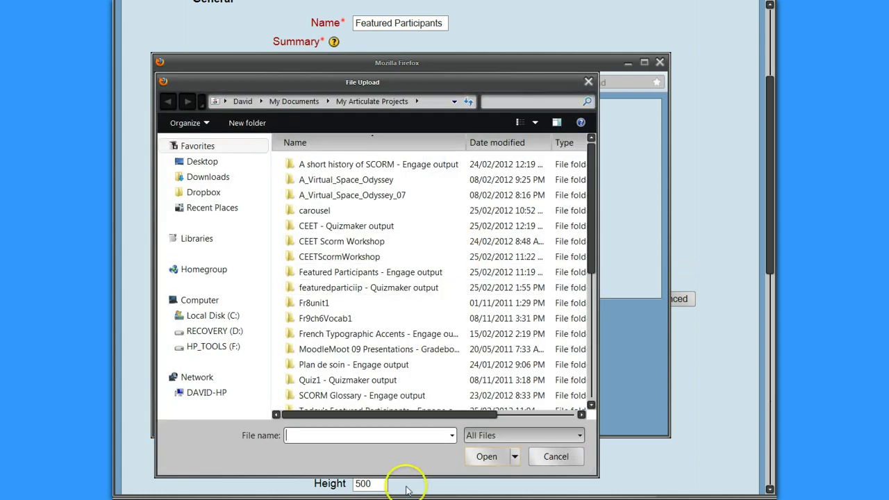
drag(591, 248, 578, 351)
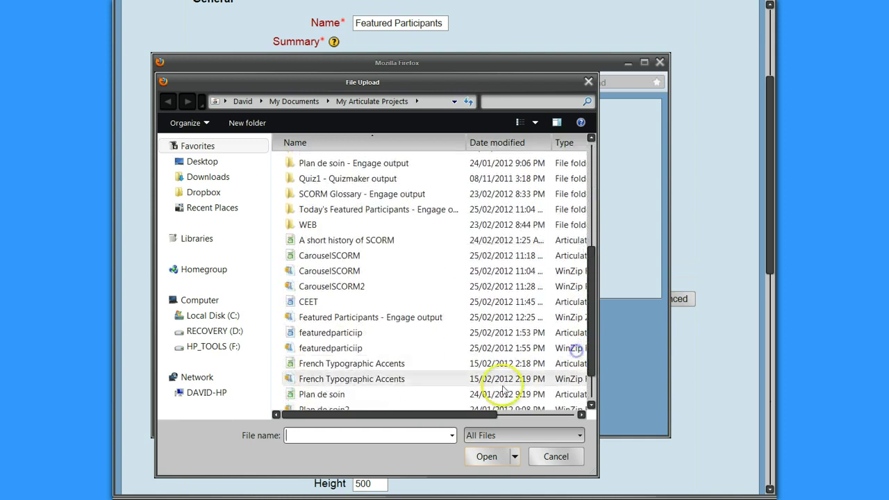
click(340, 353)
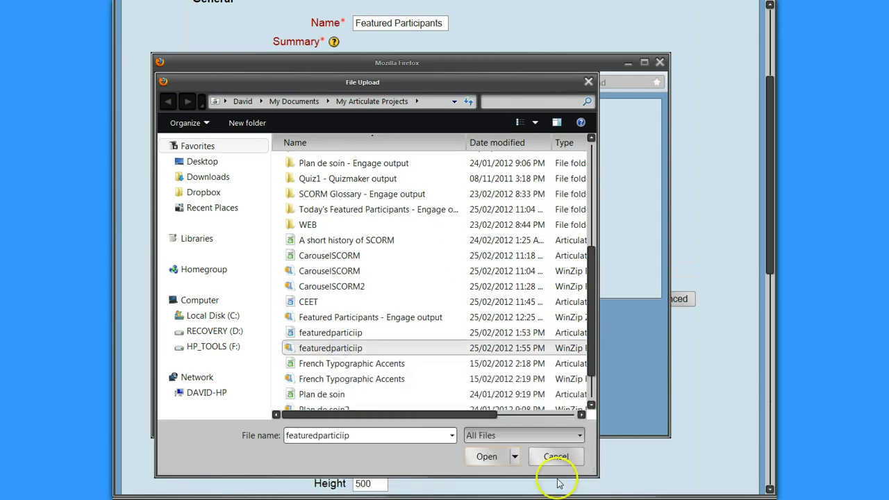
click(490, 455)
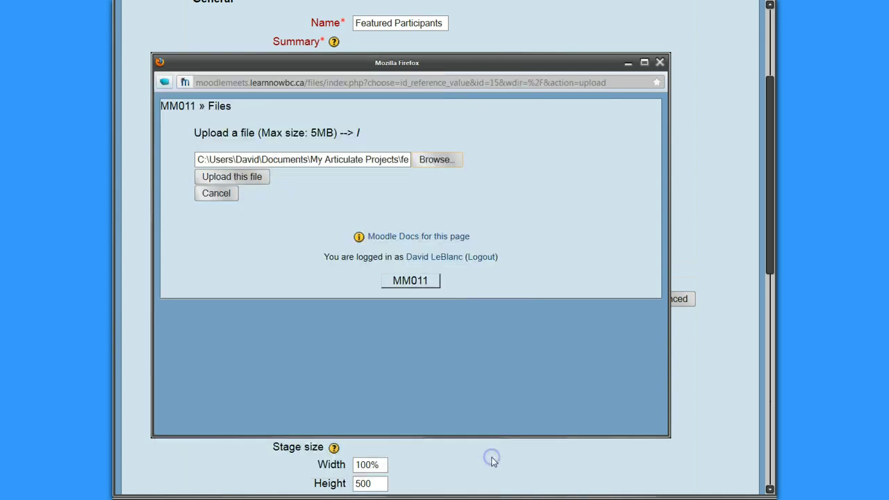
click(254, 180)
click(254, 219)
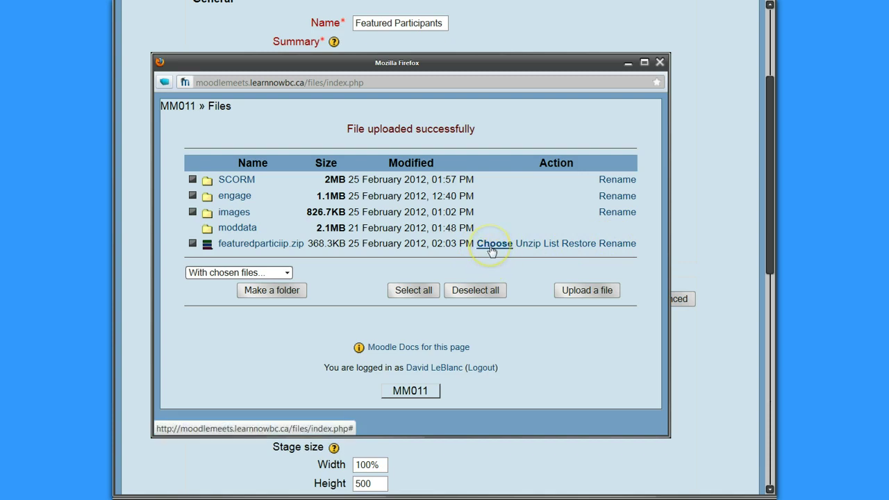
Use featuredparticiip.zip as the package file and set the maximum grade to 5
click(492, 246)
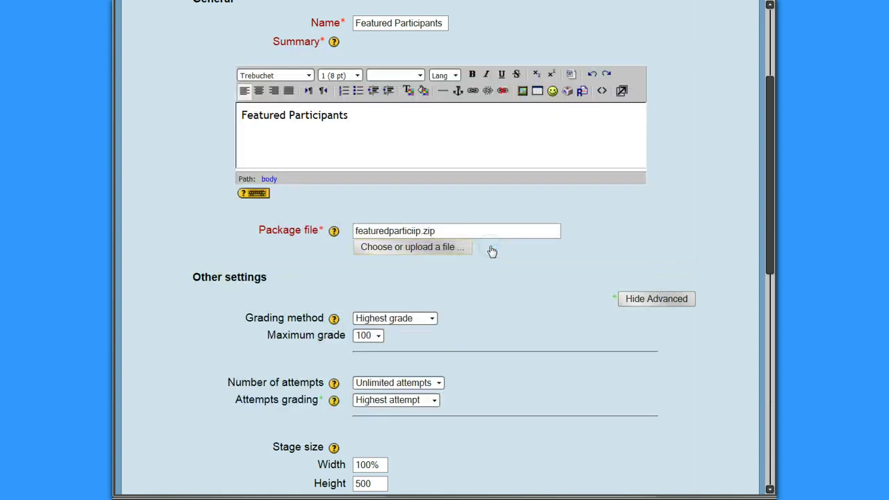
scroll(503, 286, down, 2)
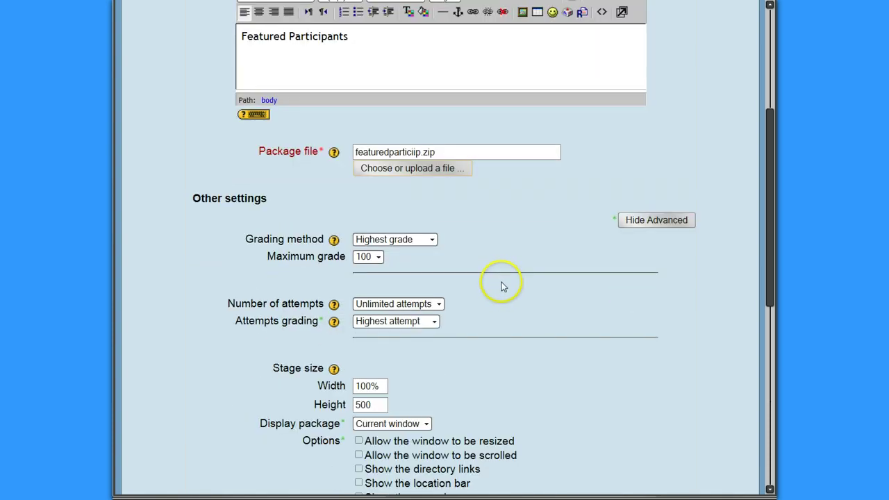
click(378, 258)
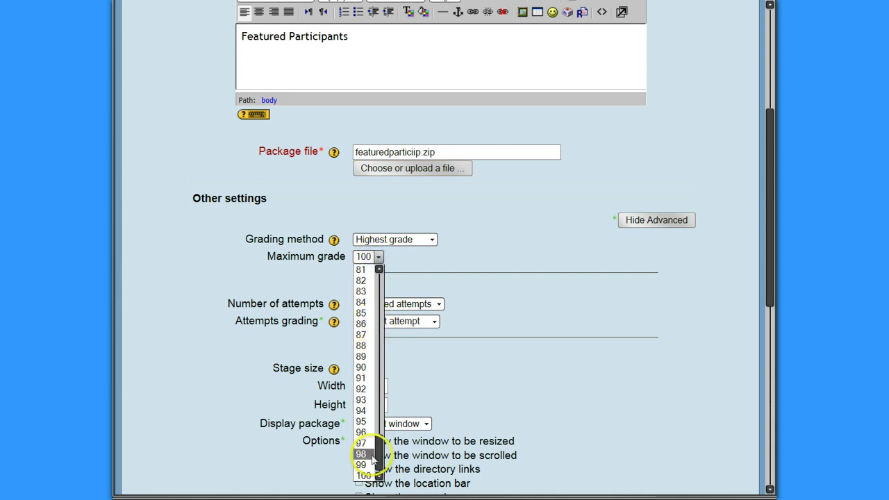
drag(380, 453, 380, 282)
click(362, 323)
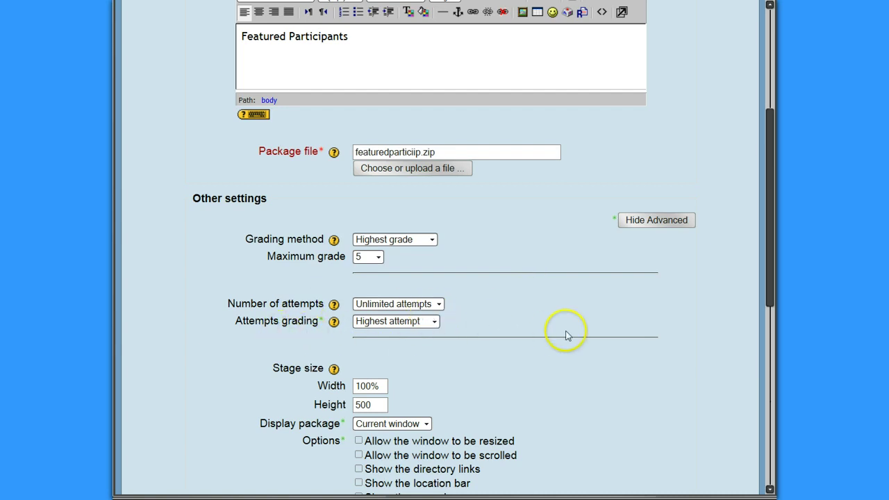
Change the stage size to 800 wide by 800 high
scroll(567, 334, down, 3)
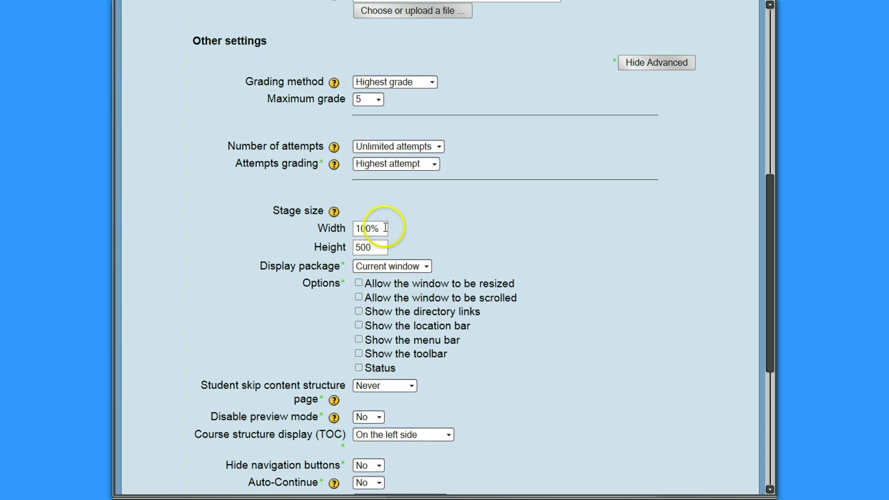
drag(384, 230, 347, 233)
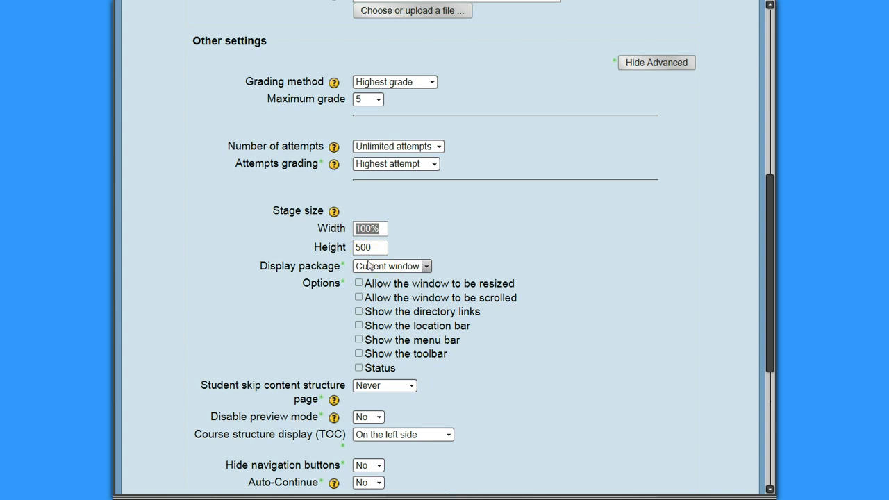
text(800)
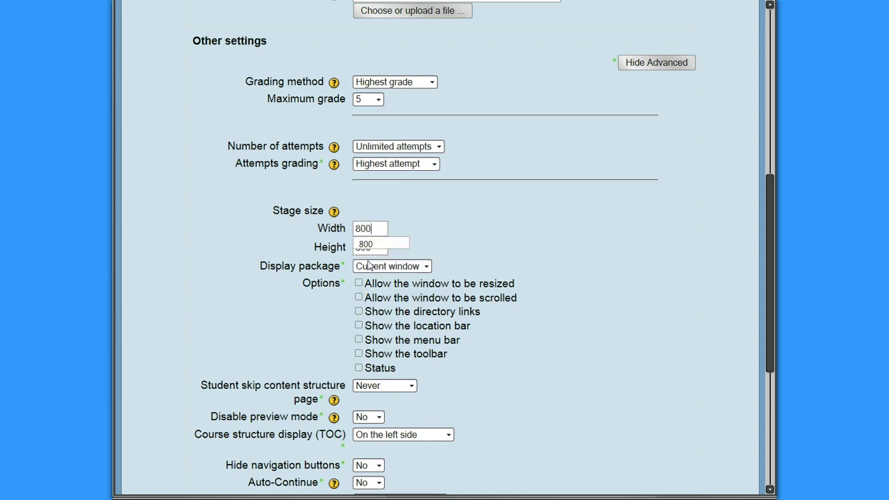
click(576, 227)
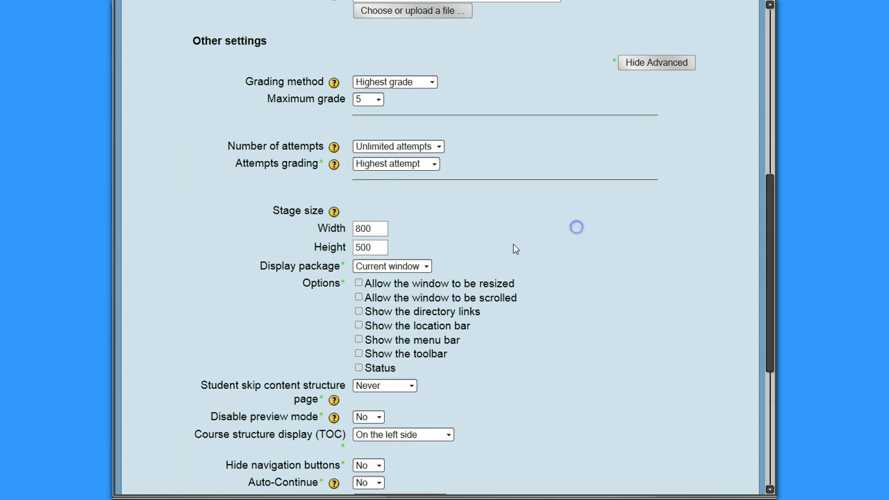
click(356, 248)
key(Delete)
text(8)
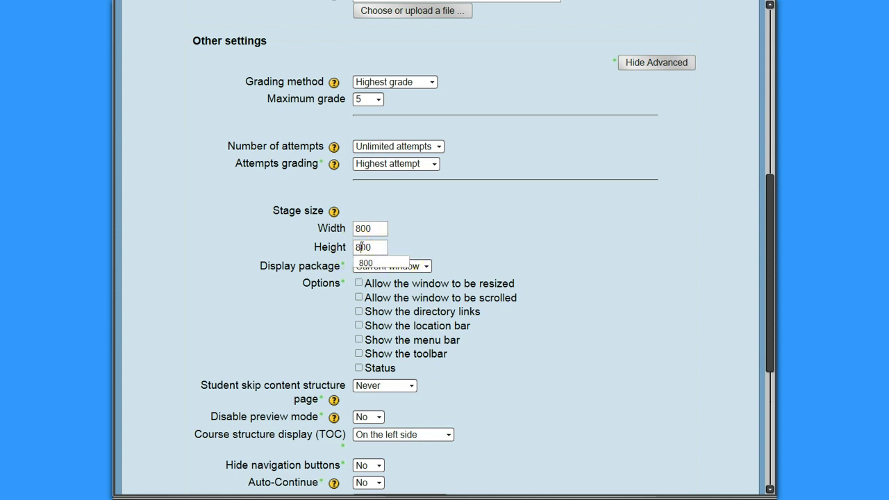
click(698, 366)
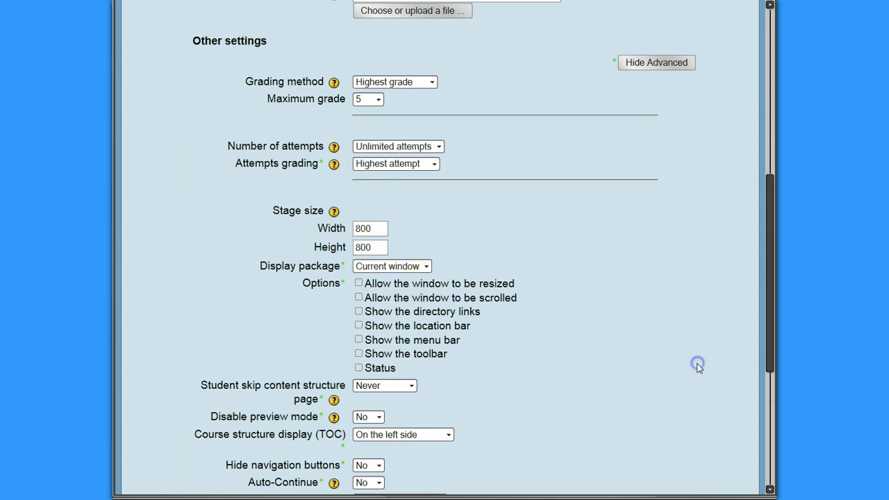
Set students to always skip the content structure page and disable preview mode
scroll(672, 353, down, 3)
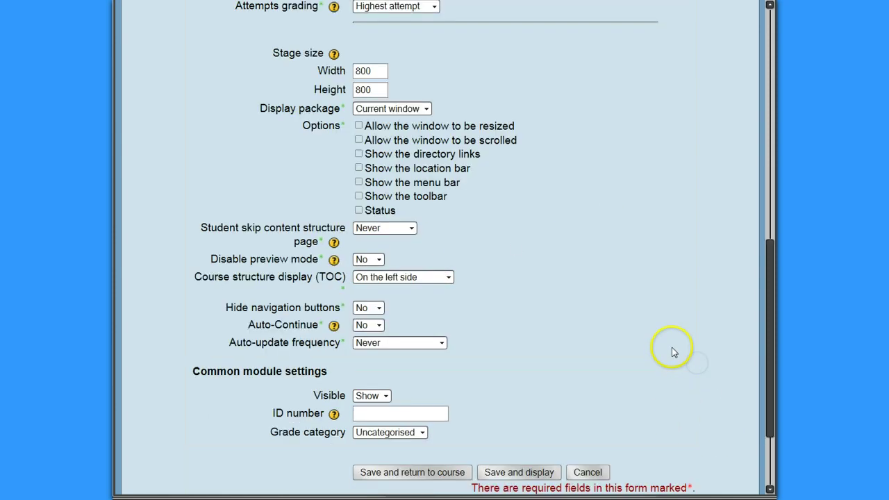
click(388, 236)
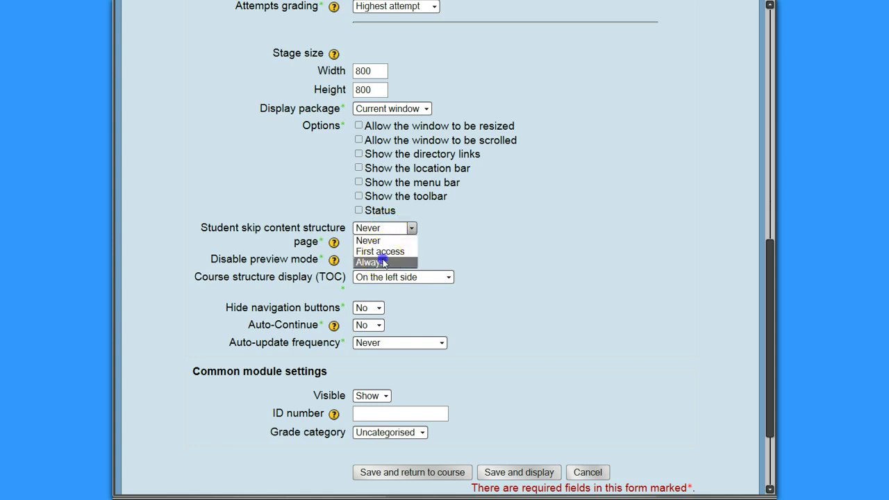
click(382, 259)
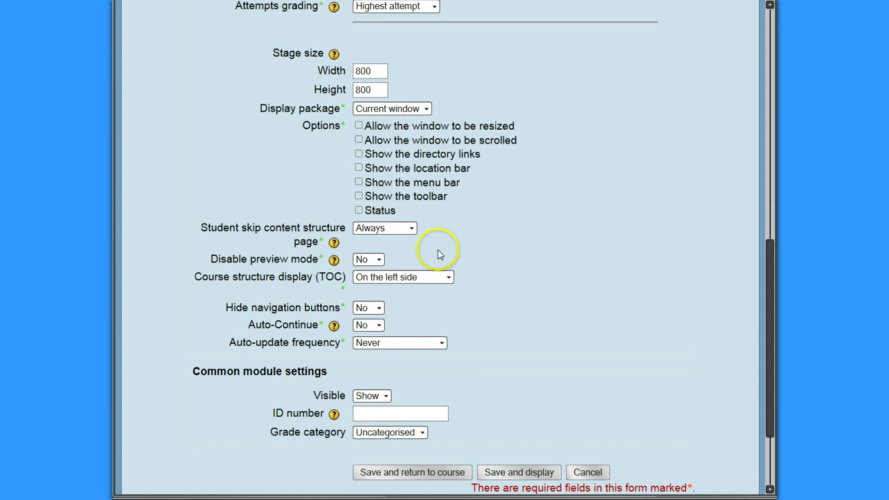
click(375, 259)
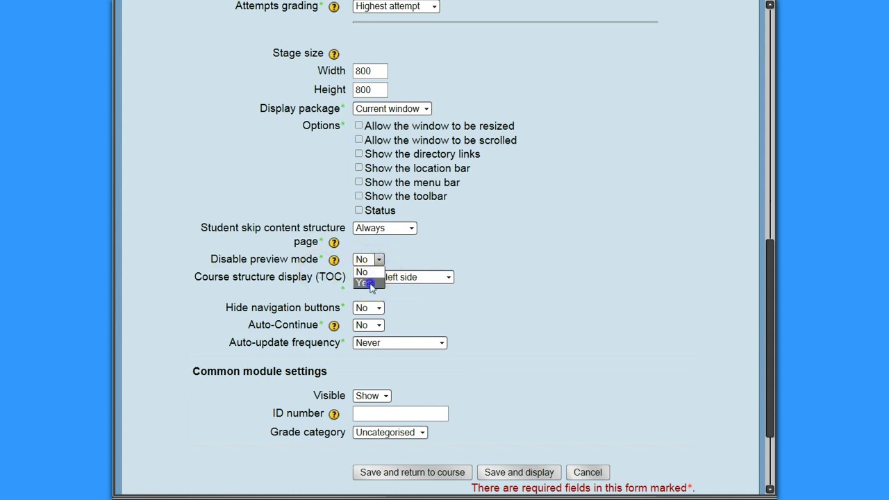
click(366, 283)
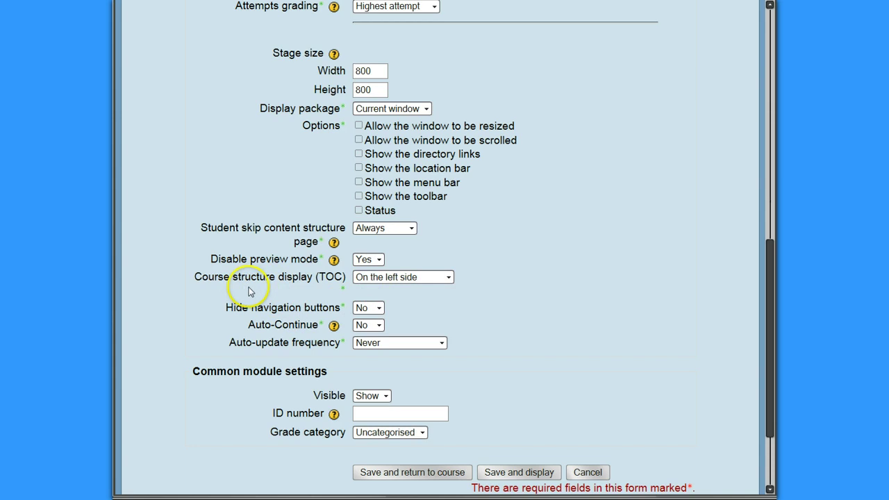
Hide the course structure table of contents and the navigation buttons
click(430, 279)
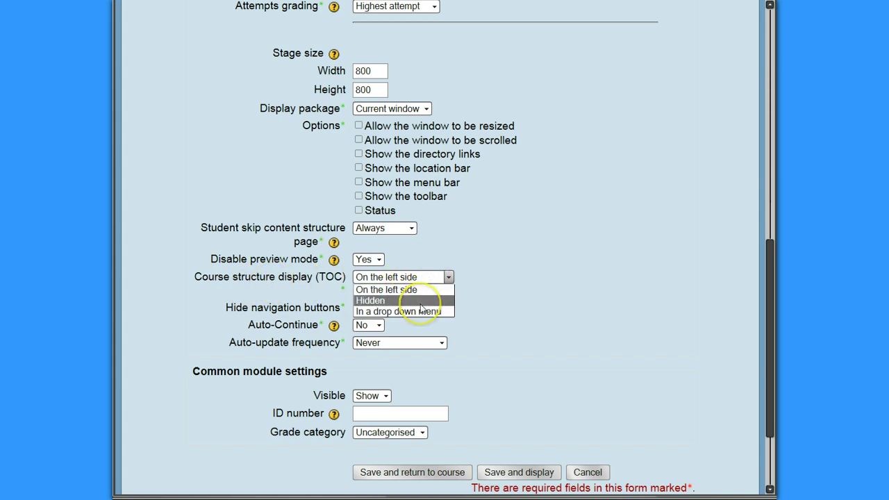
click(421, 304)
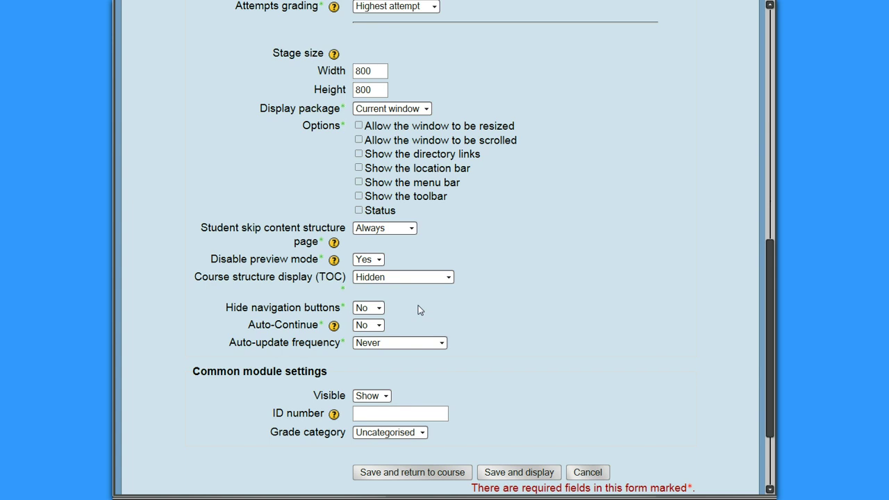
click(410, 318)
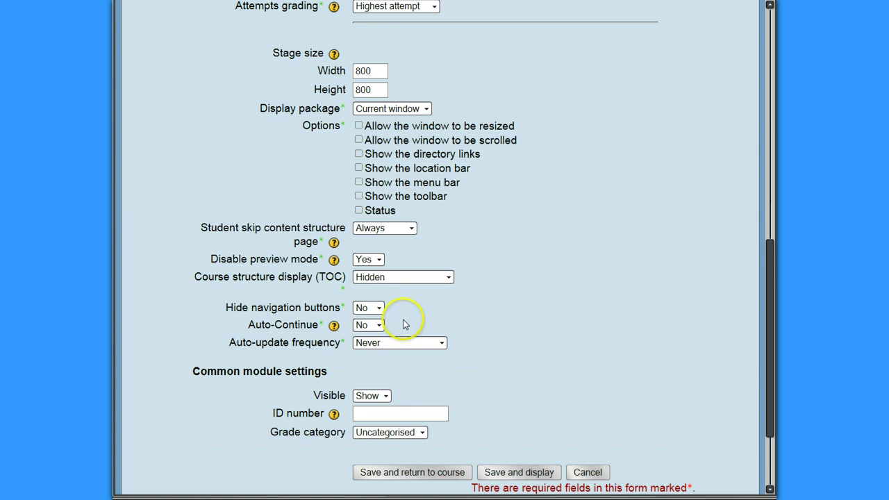
click(380, 310)
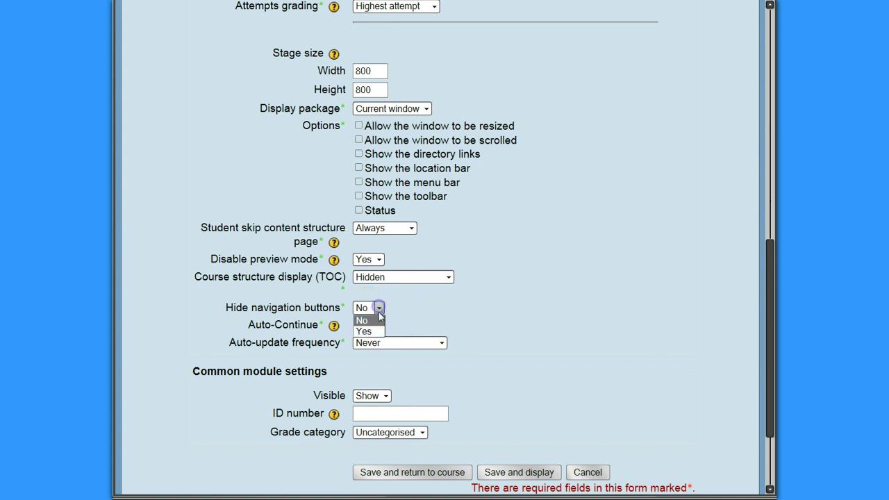
click(378, 327)
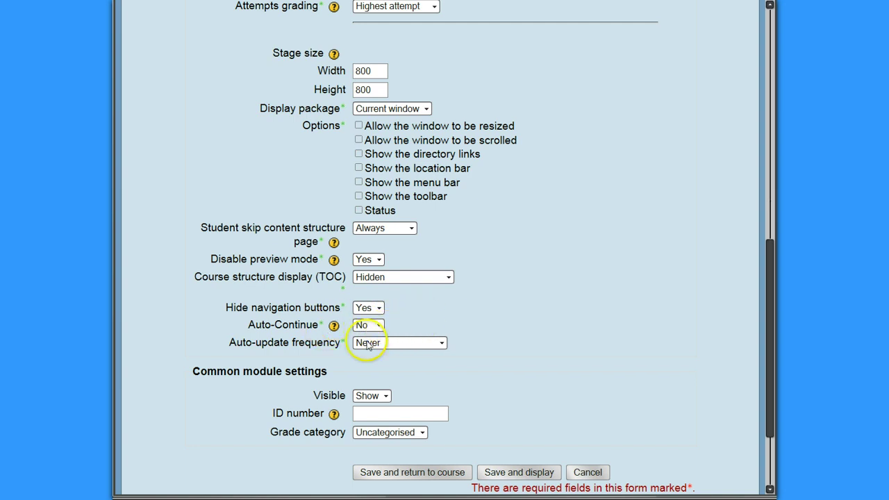
scroll(522, 356, down, 3)
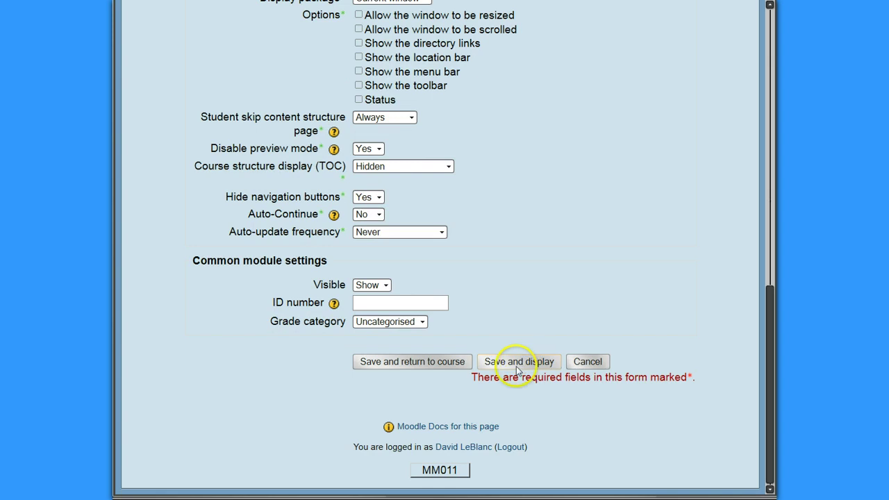
Save and display the Featured Participants activity, then enter its package
click(516, 366)
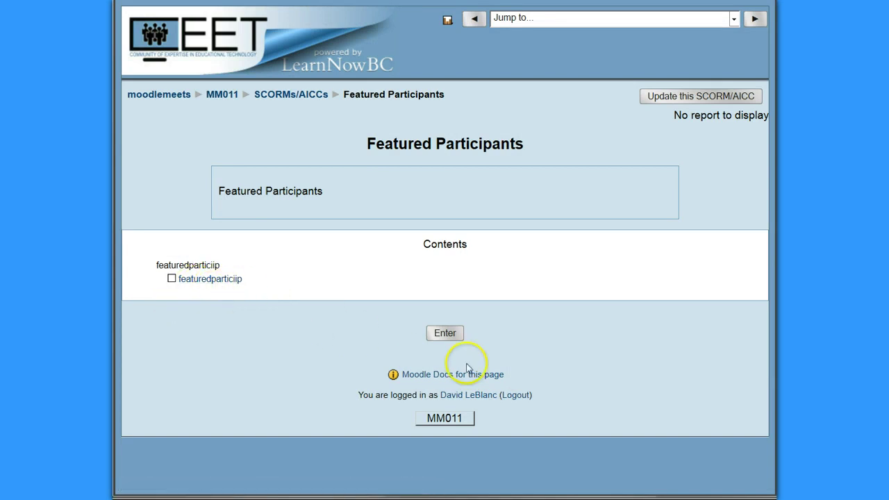
click(446, 333)
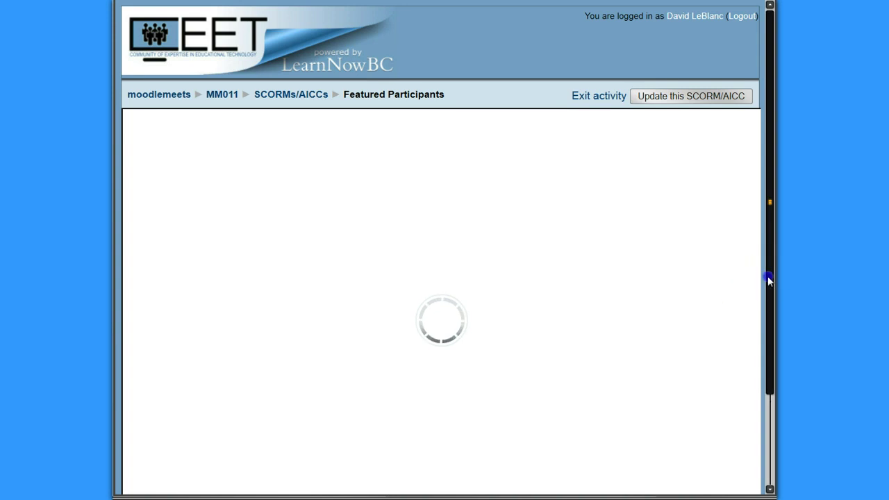
Review the loaded matching quiz, then exit back to the MM011 course page
drag(768, 276, 774, 348)
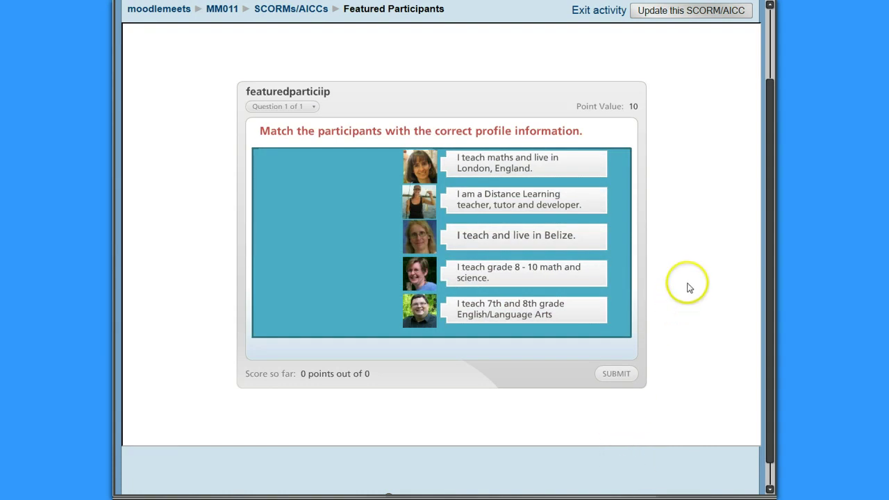
drag(766, 291, 768, 194)
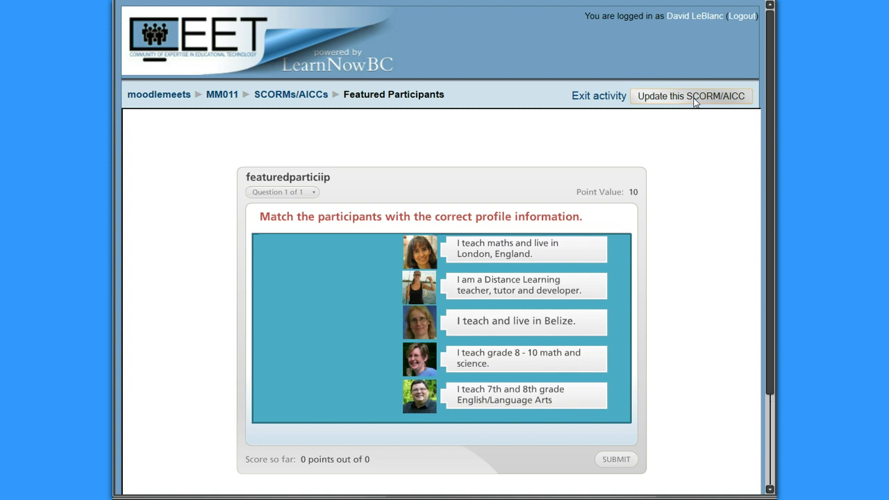
click(582, 97)
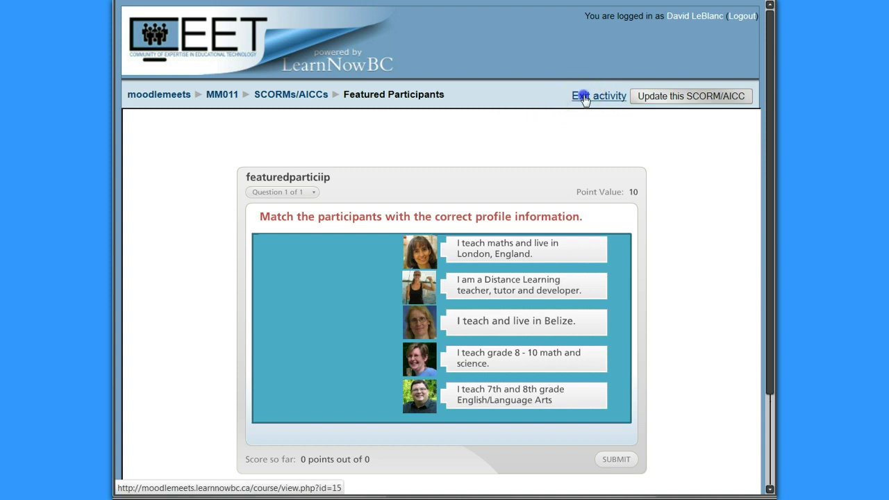